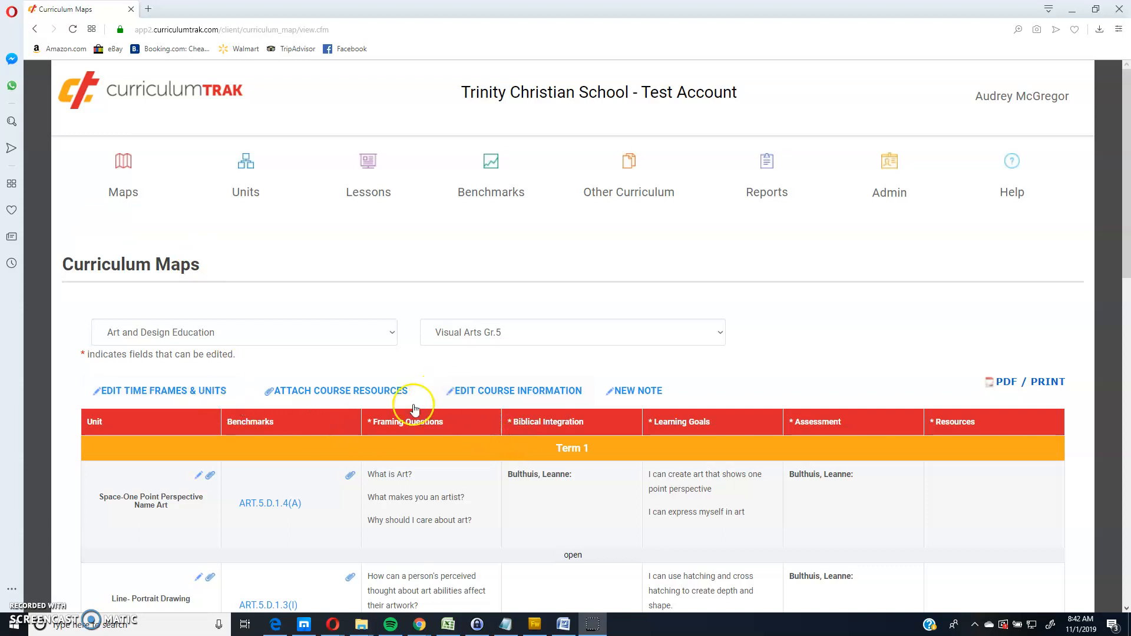
Open the template management page in the administrator setup area.
drag(377, 429, 985, 421)
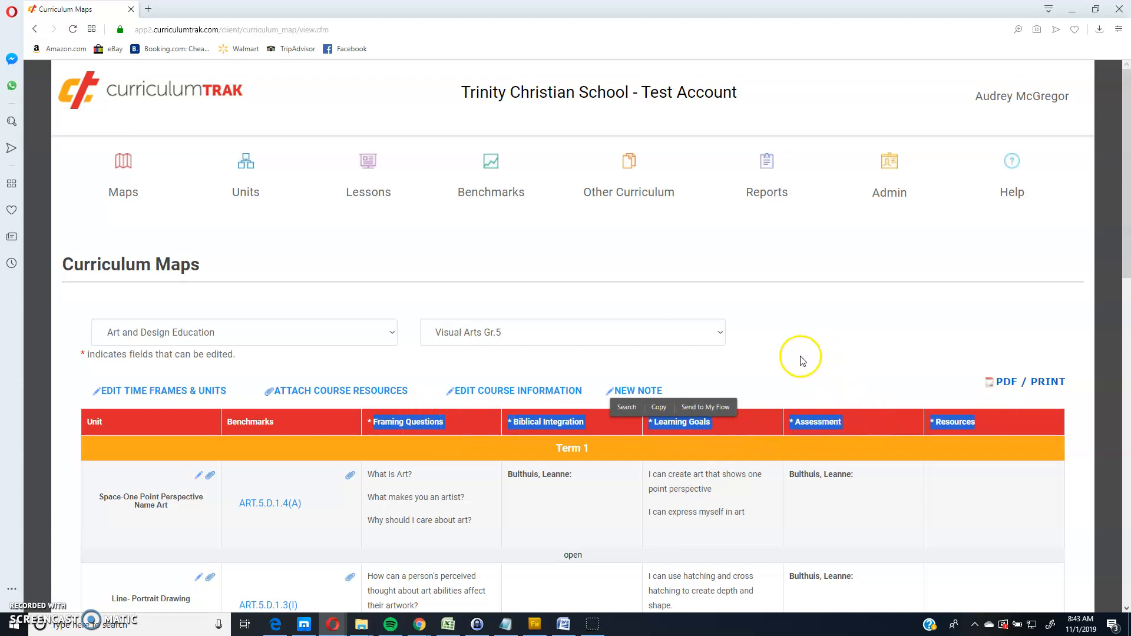
click(886, 205)
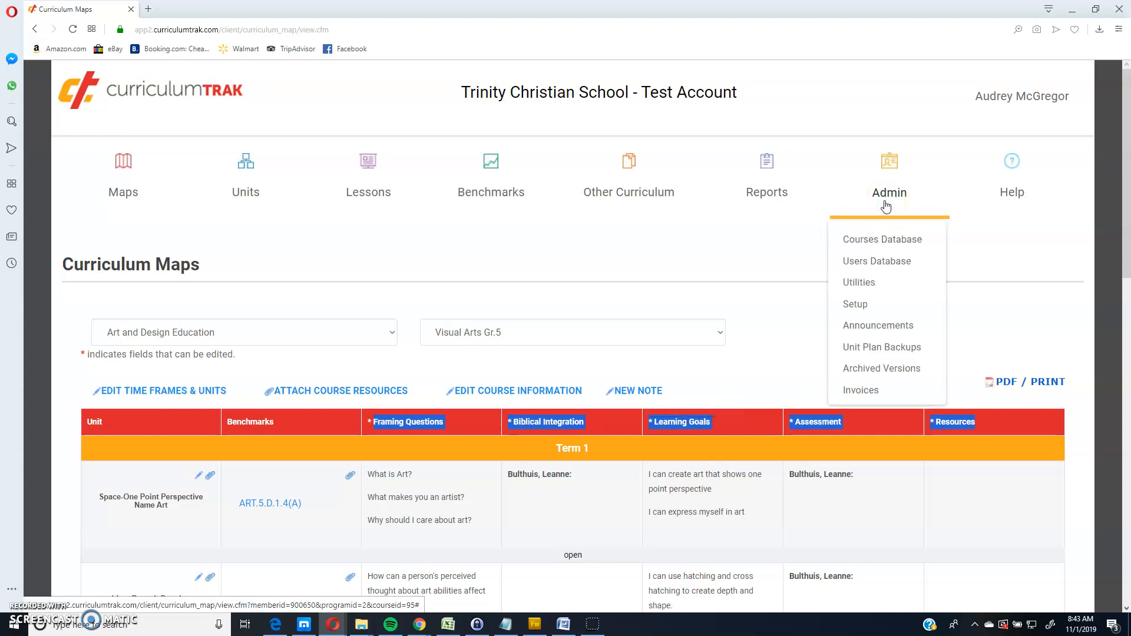
click(858, 304)
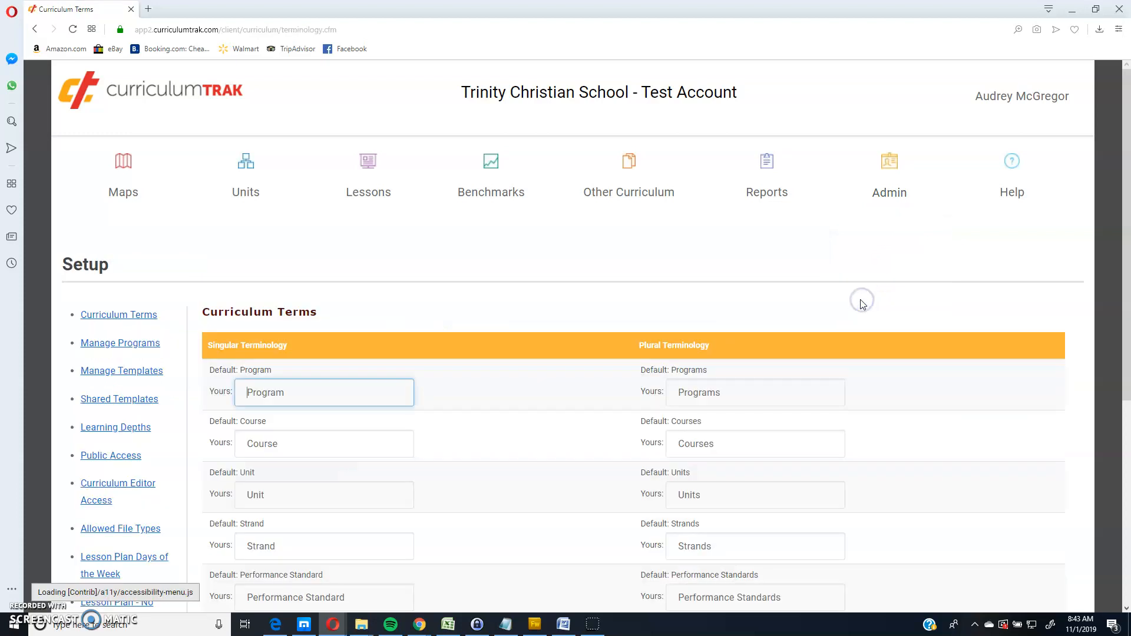
click(122, 373)
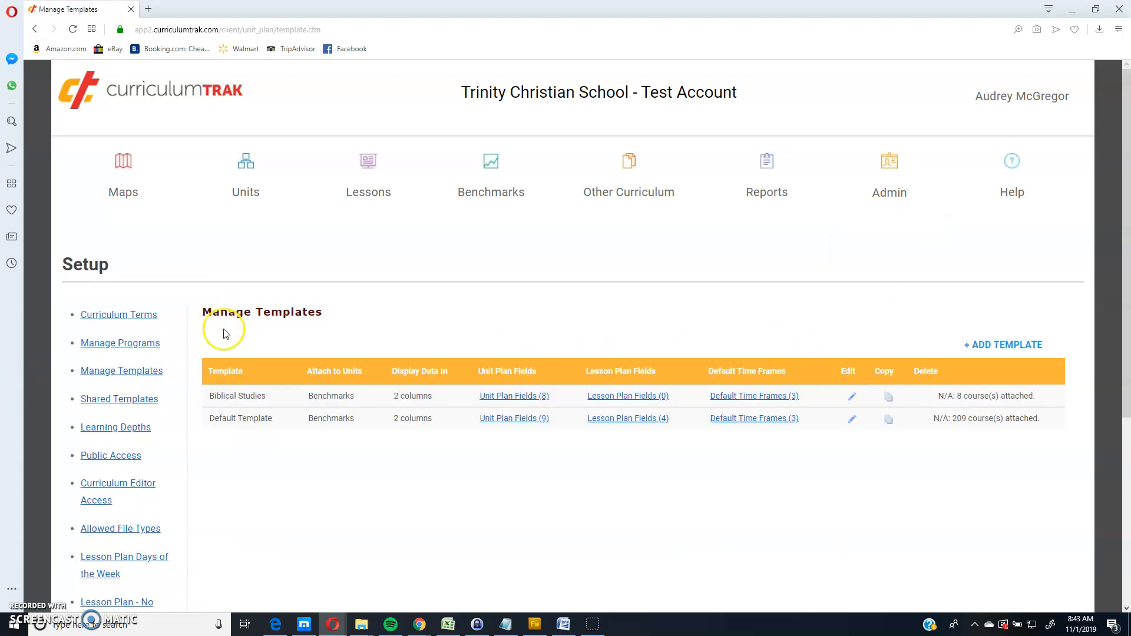
Start a new unit plan/curriculum map template and title it High School Science Template.
click(1003, 345)
click(854, 406)
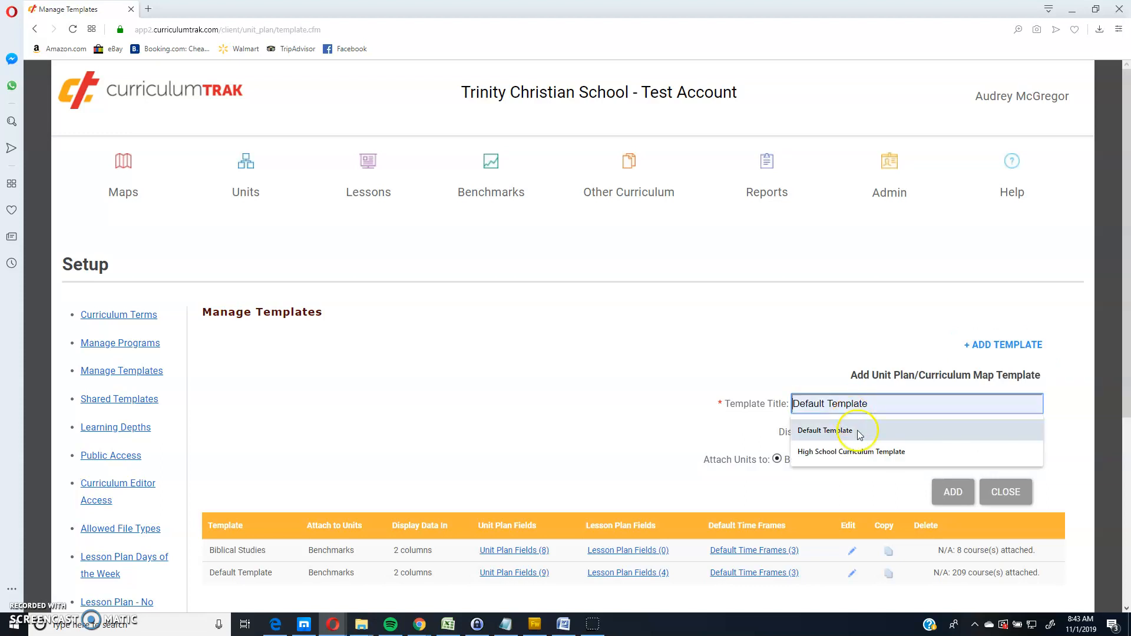
click(858, 458)
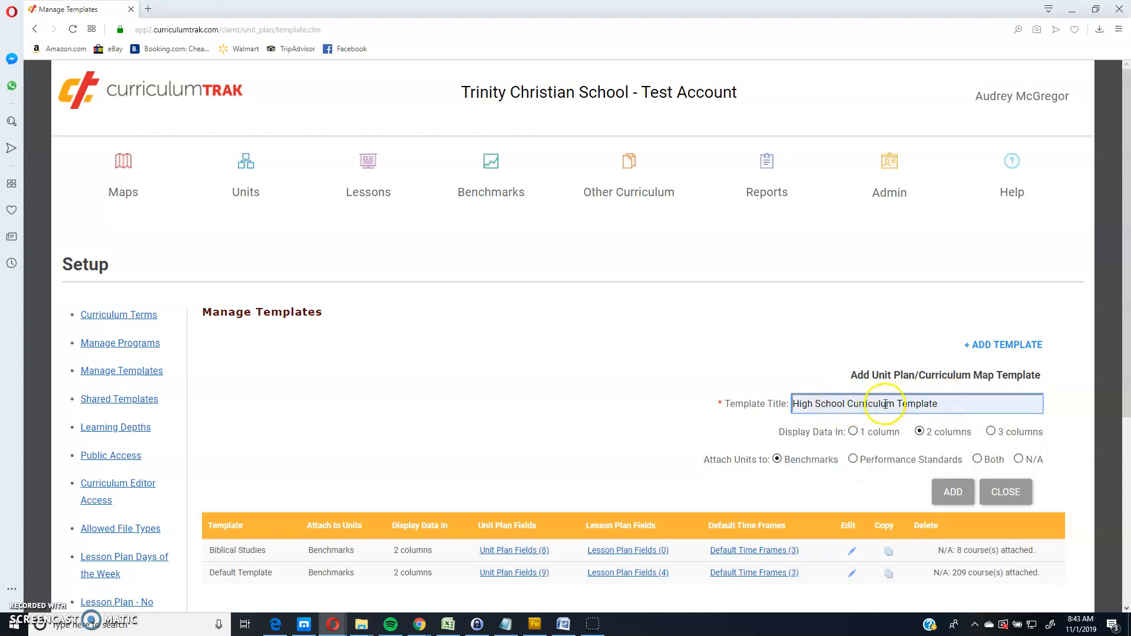
click(846, 403)
drag(847, 402, 1035, 403)
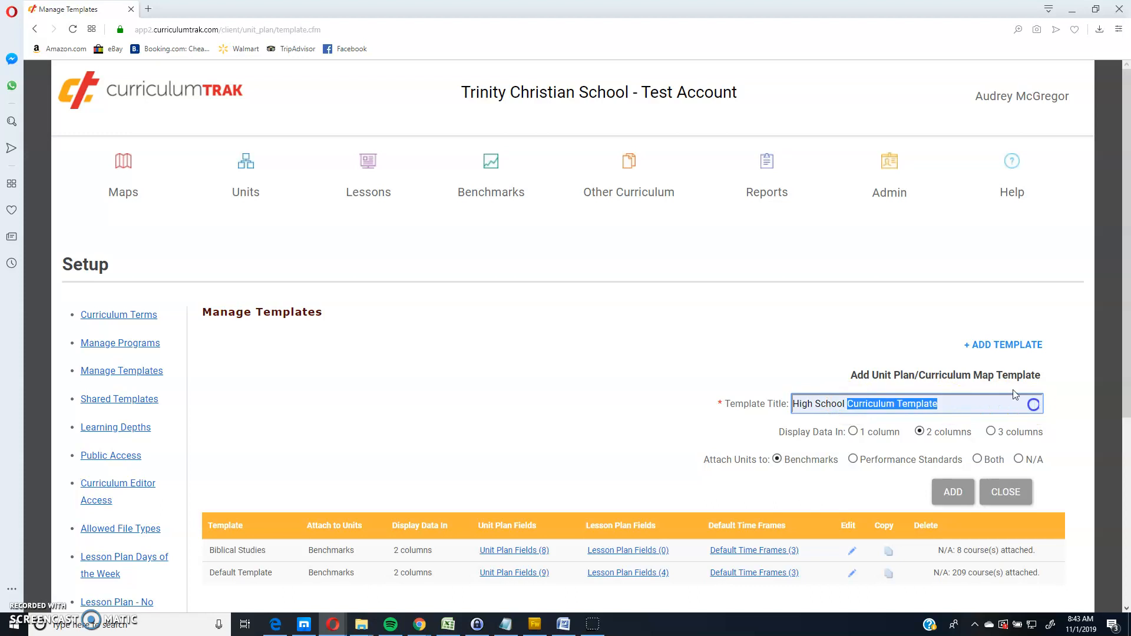
text(School Science)
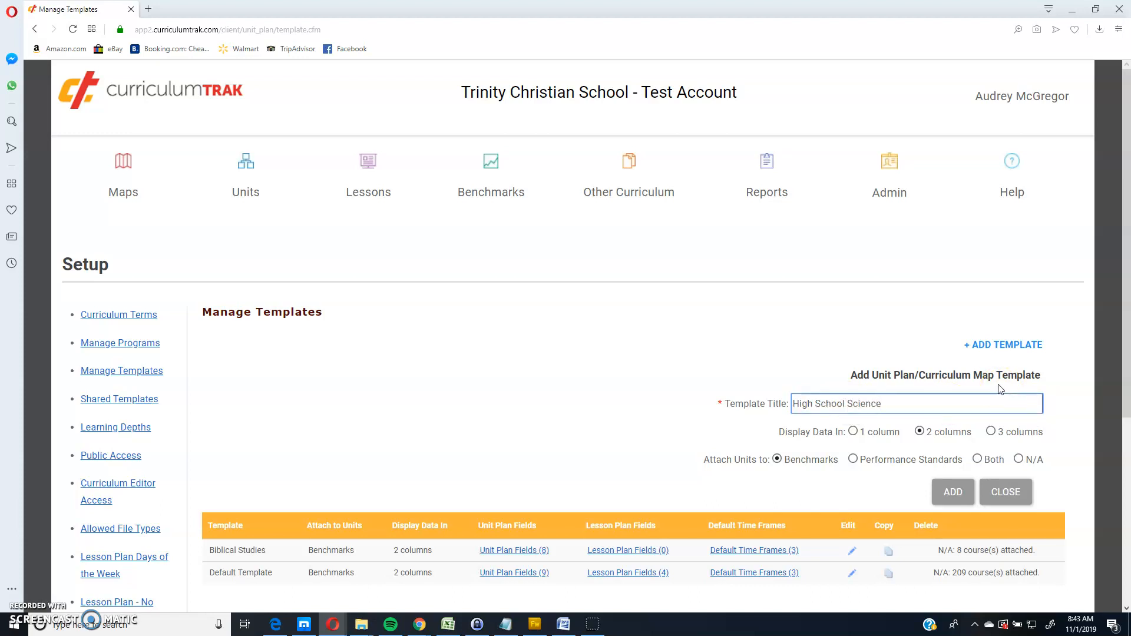
click(988, 392)
click(808, 417)
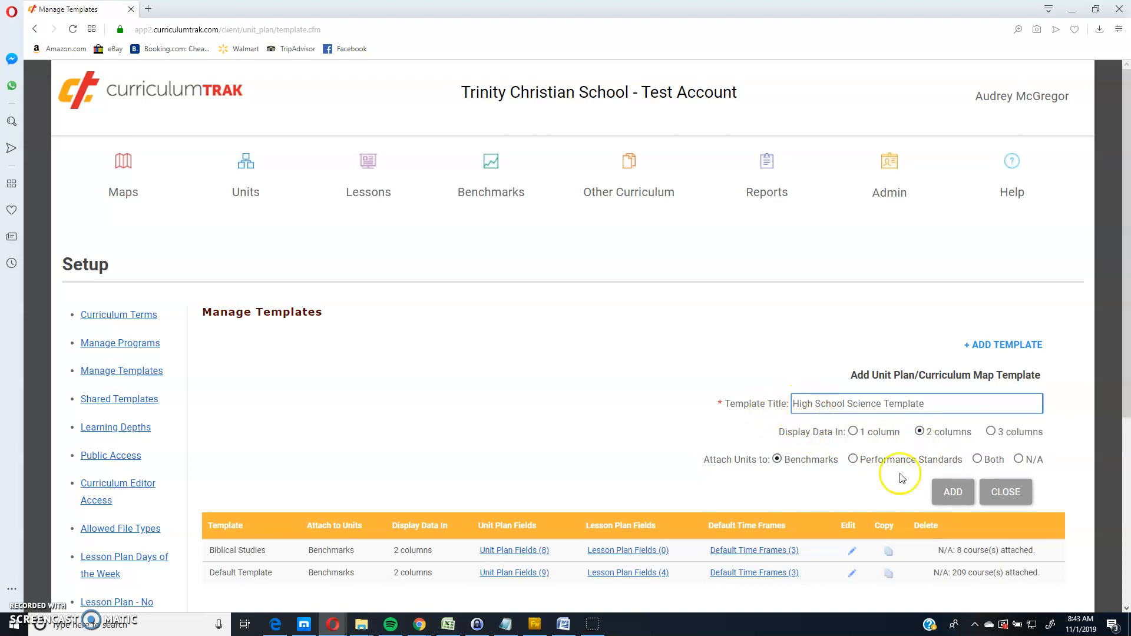
In a second browser tab, open the Visual Arts Gr.5 unit plan for Term 1 - Space-One Point Perspective Name Art and examine its field layout.
click(251, 193)
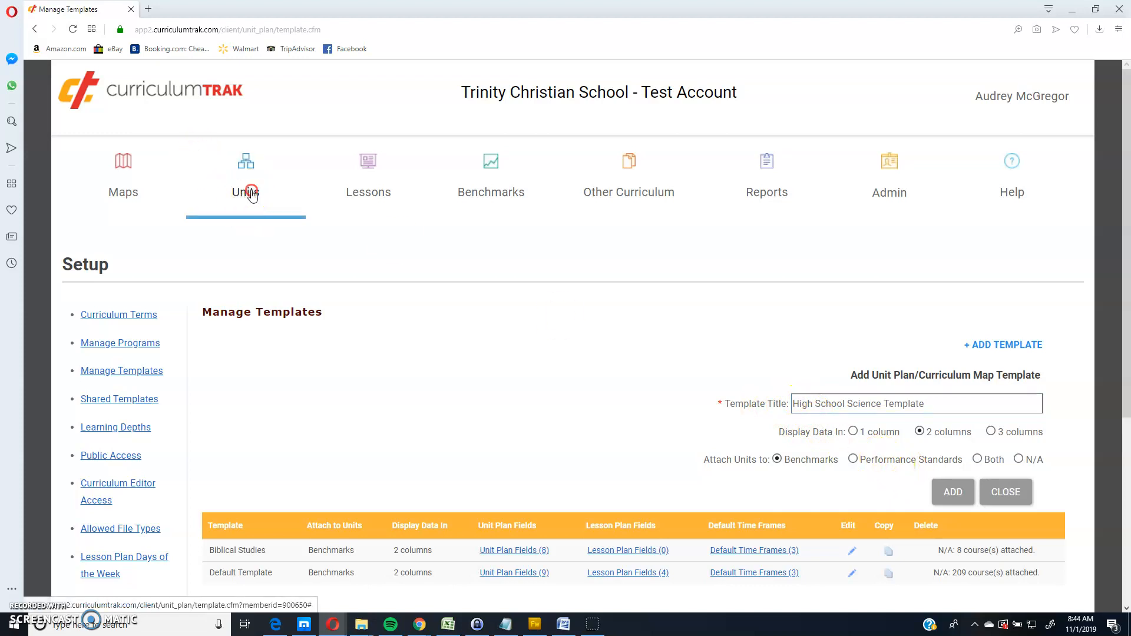
right_click(251, 193)
click(294, 198)
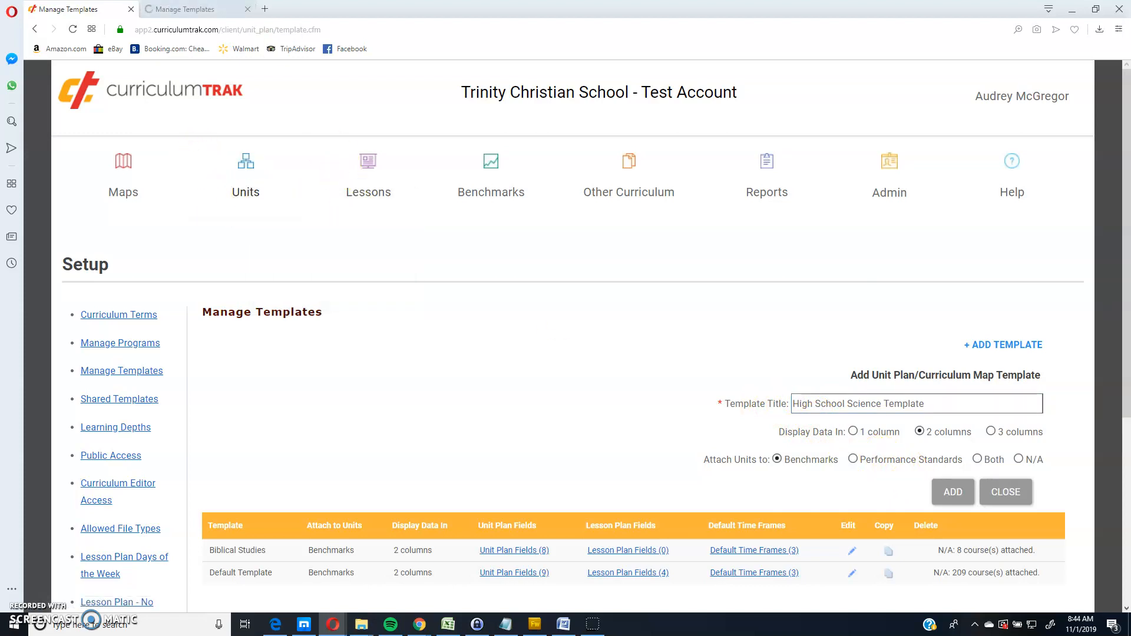
click(218, 10)
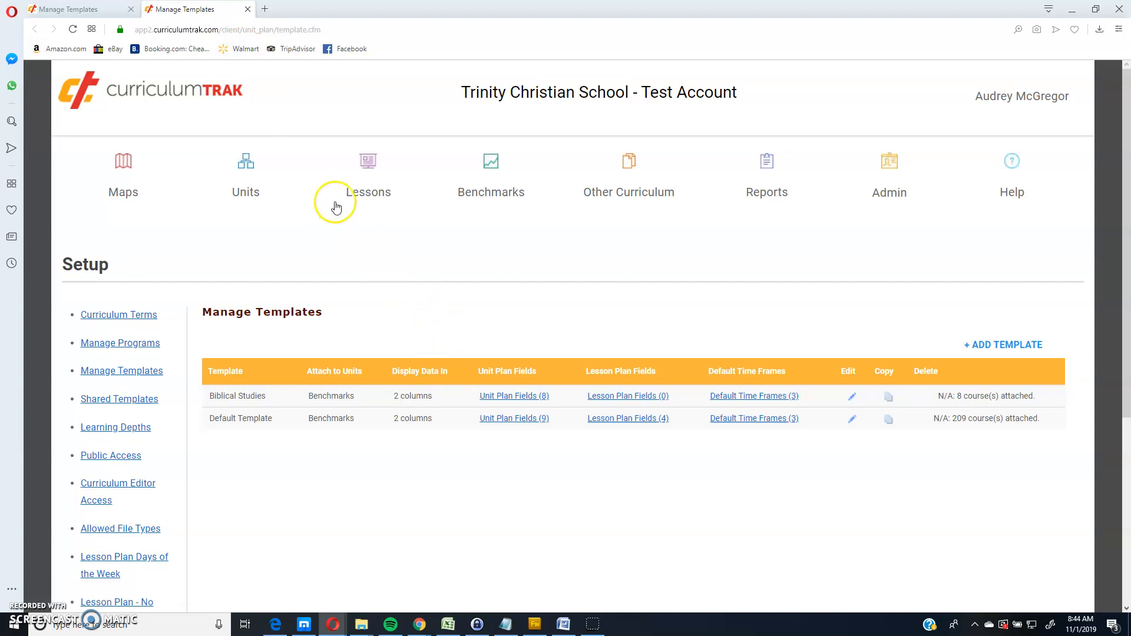
mouse_move(247, 196)
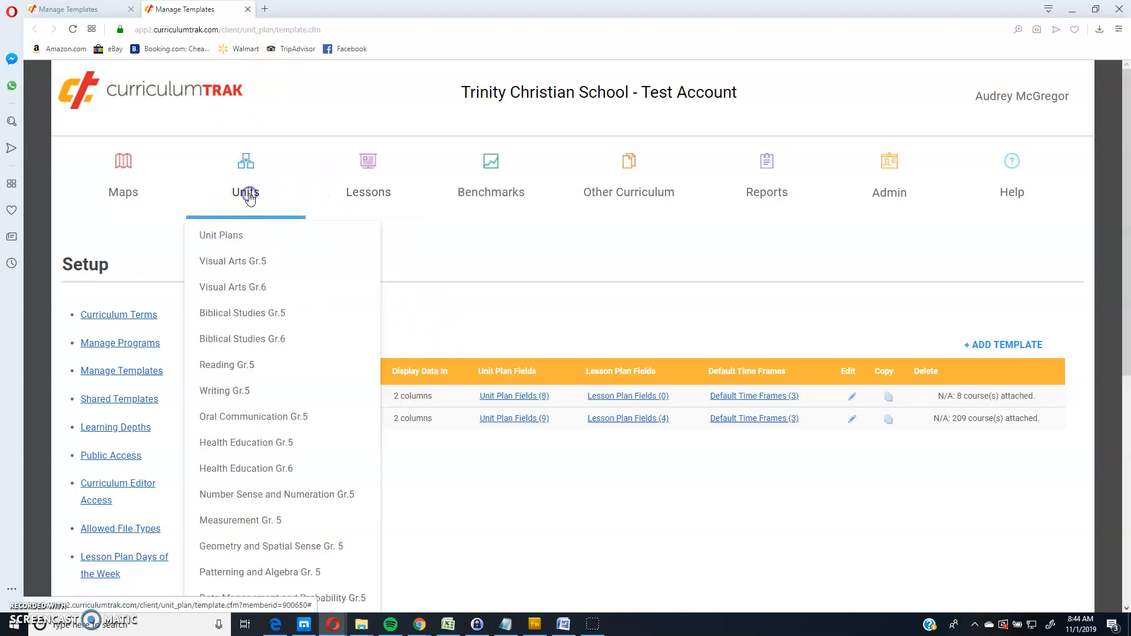
click(212, 262)
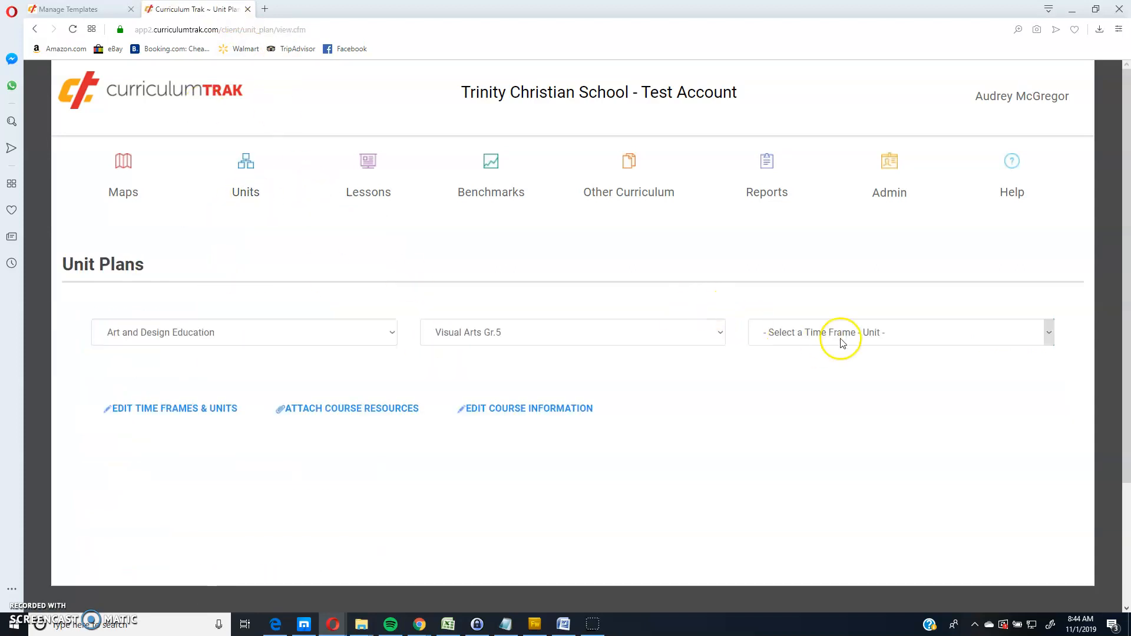
click(842, 333)
click(836, 374)
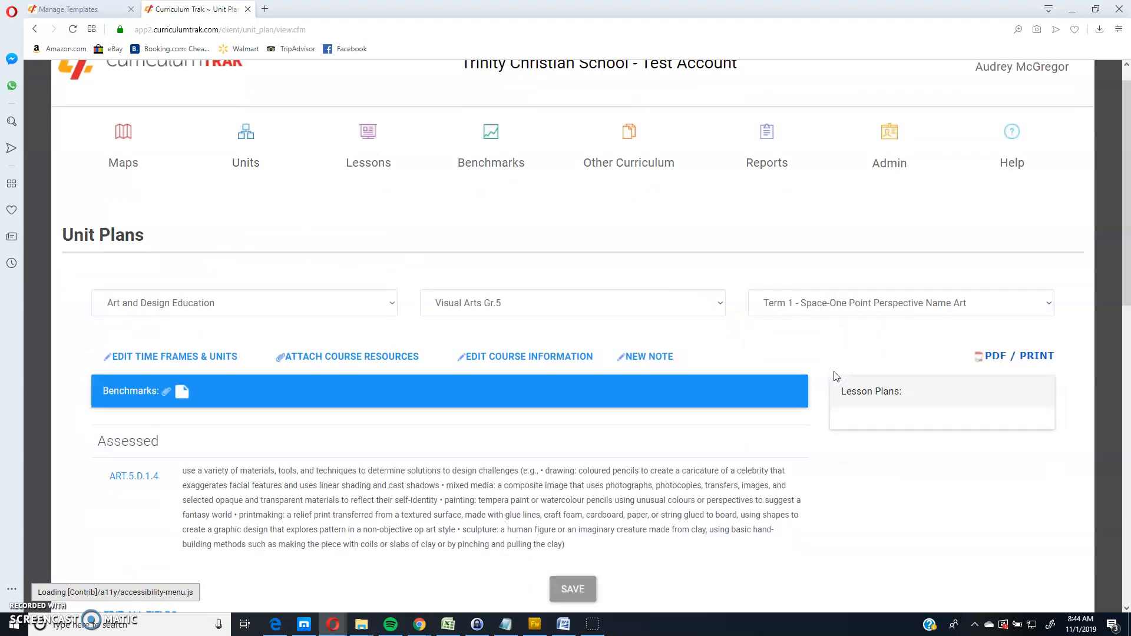
scroll(836, 375, down, 7)
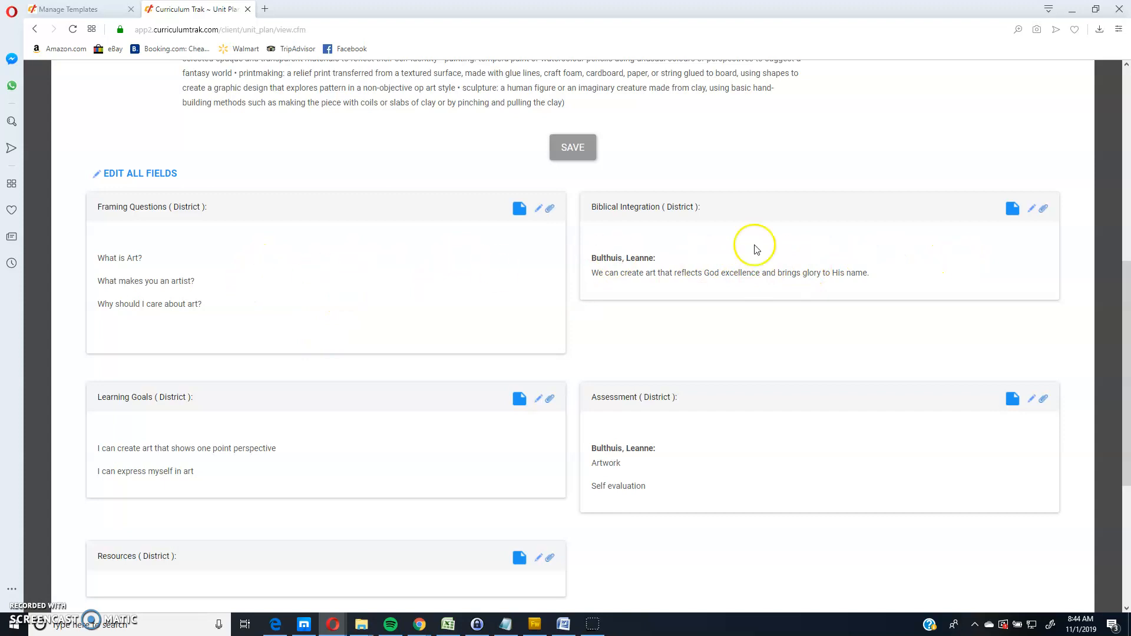
Return to the template form and add the High School Science Template with 2 columns and units attached to Benchmarks.
click(83, 10)
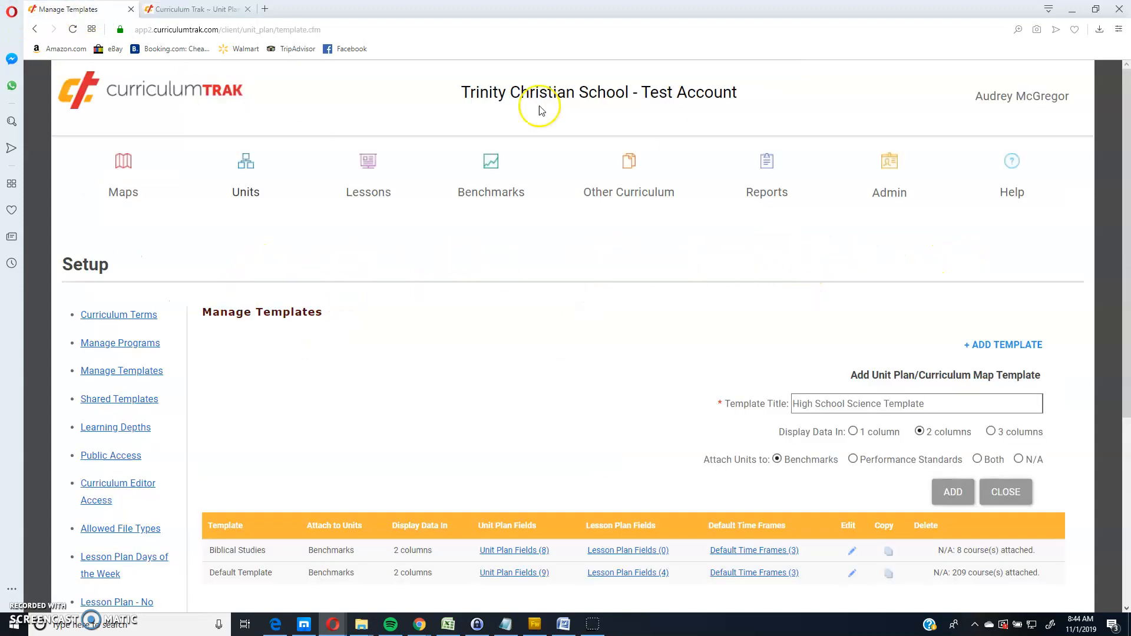
scroll(883, 383, down, 3)
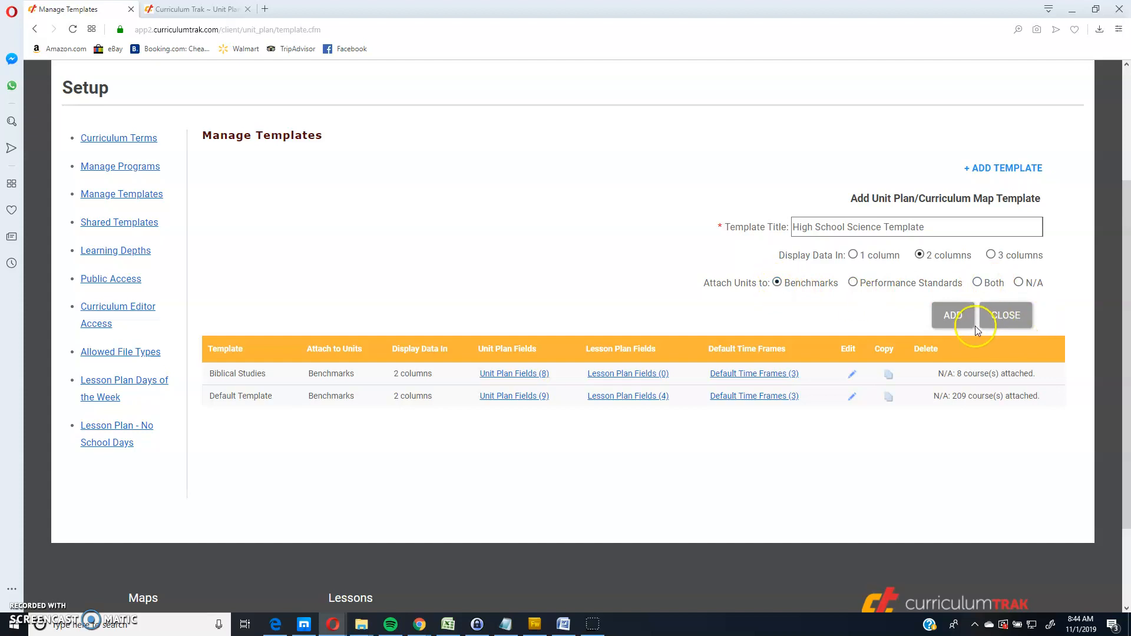
click(953, 315)
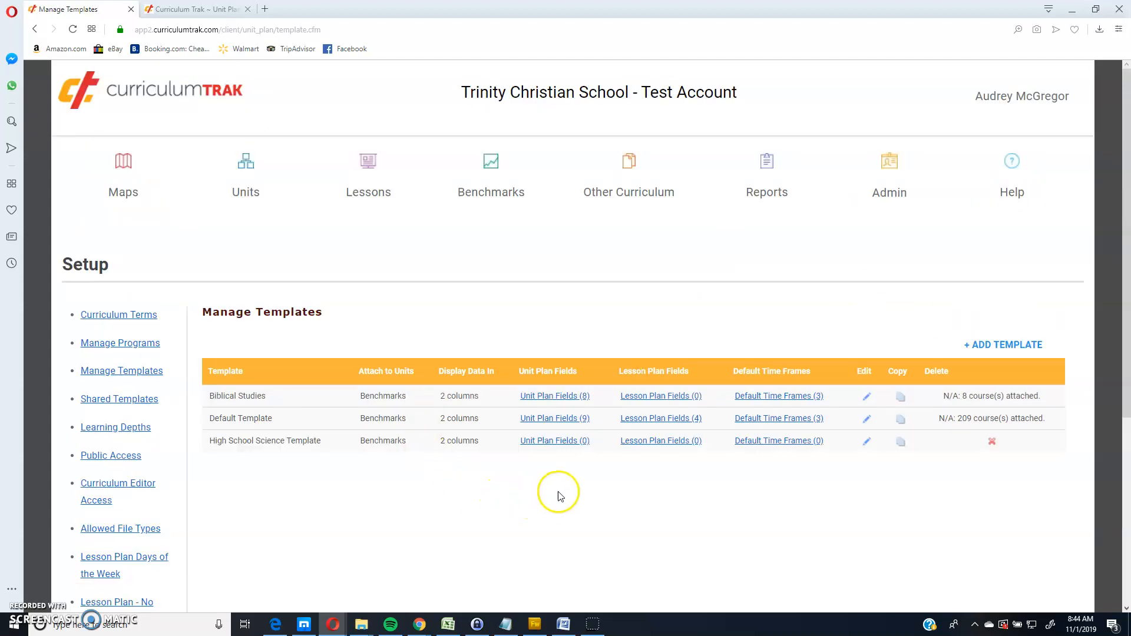
Start a unit plan field for the High School Science Template, labelled Essential Questions, with the Text Area field type.
click(545, 443)
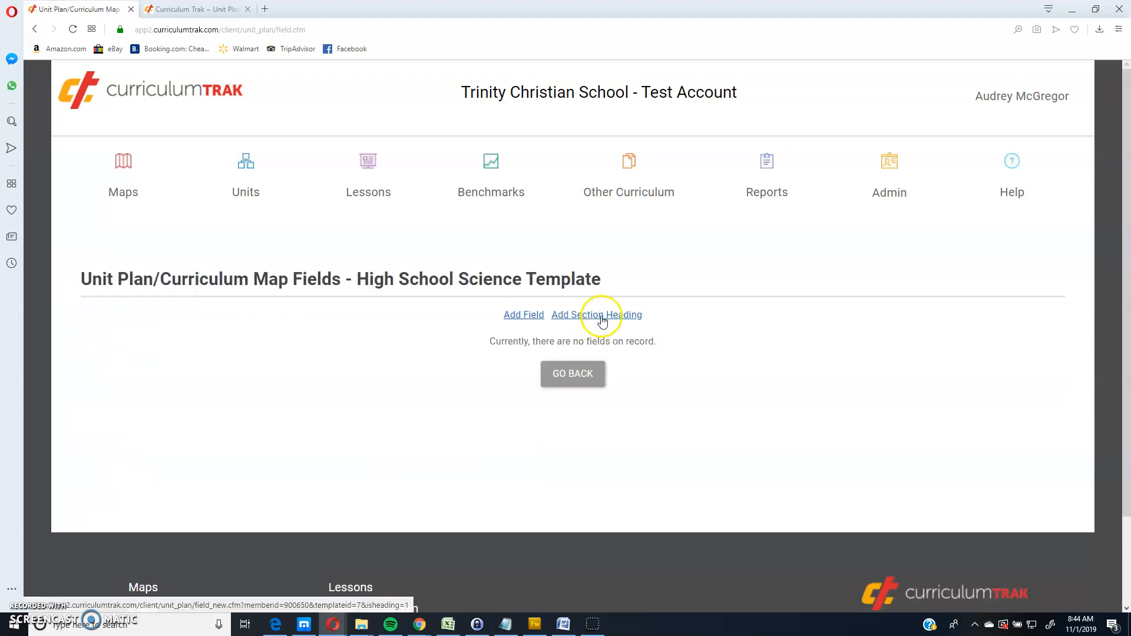
click(519, 317)
click(194, 362)
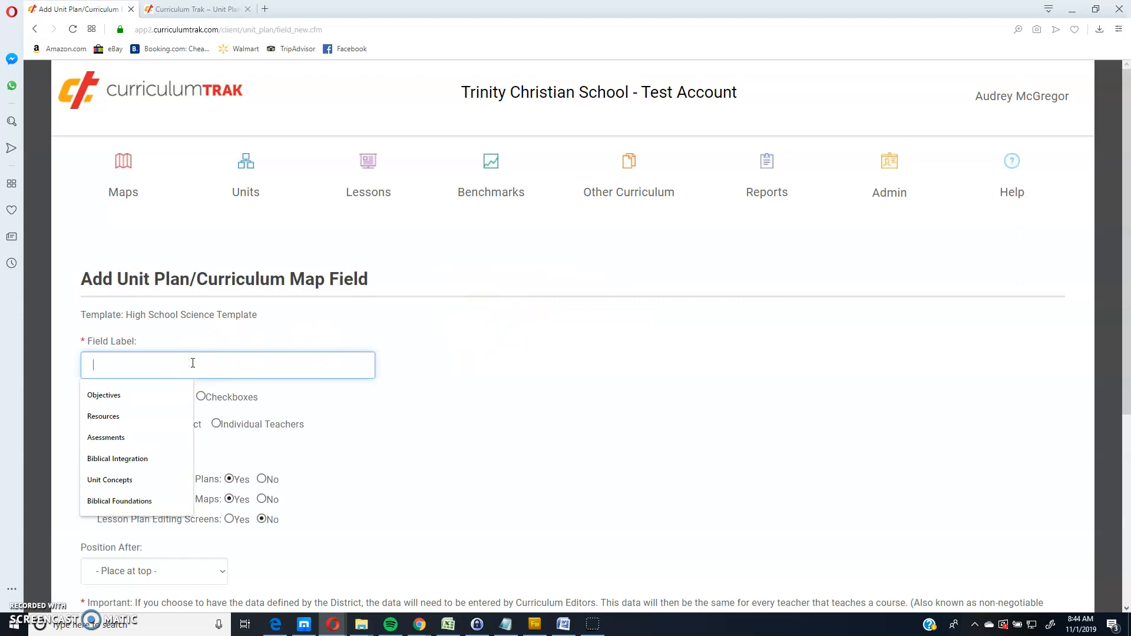
text(Essential Questions)
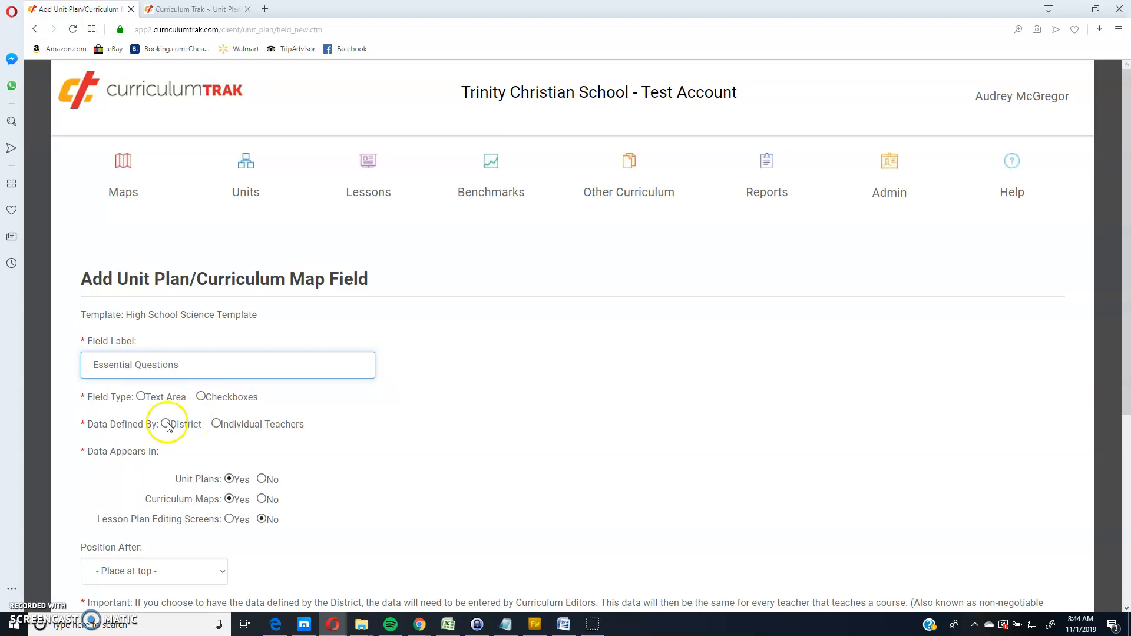
click(141, 397)
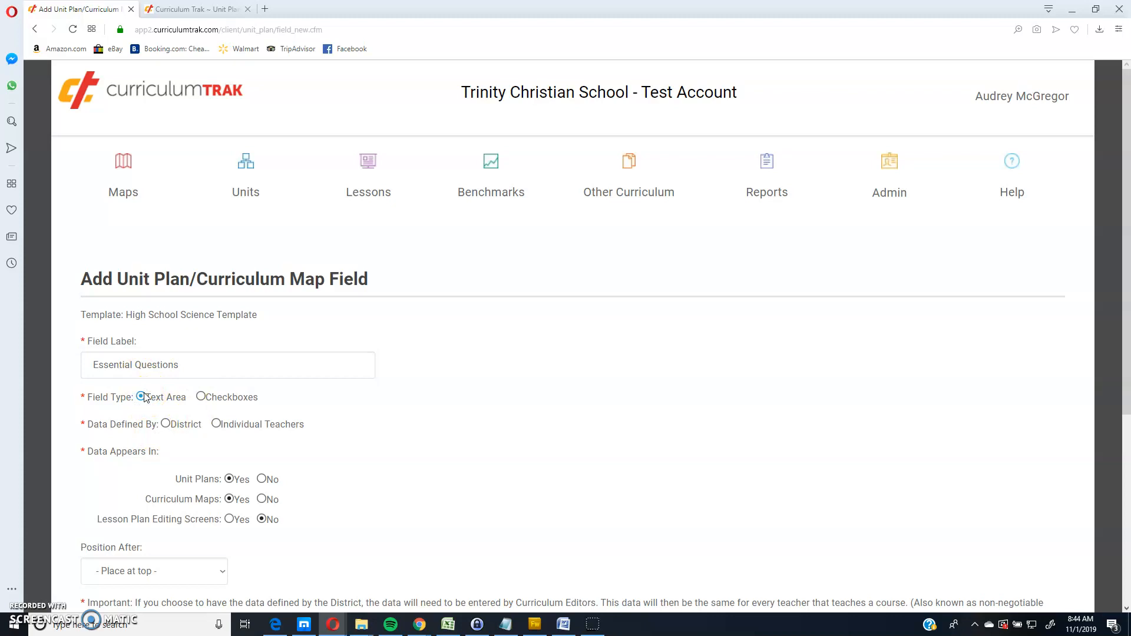
Try the Checkboxes field type to view its option labels, and set the field type back to Text Area.
click(202, 397)
click(204, 398)
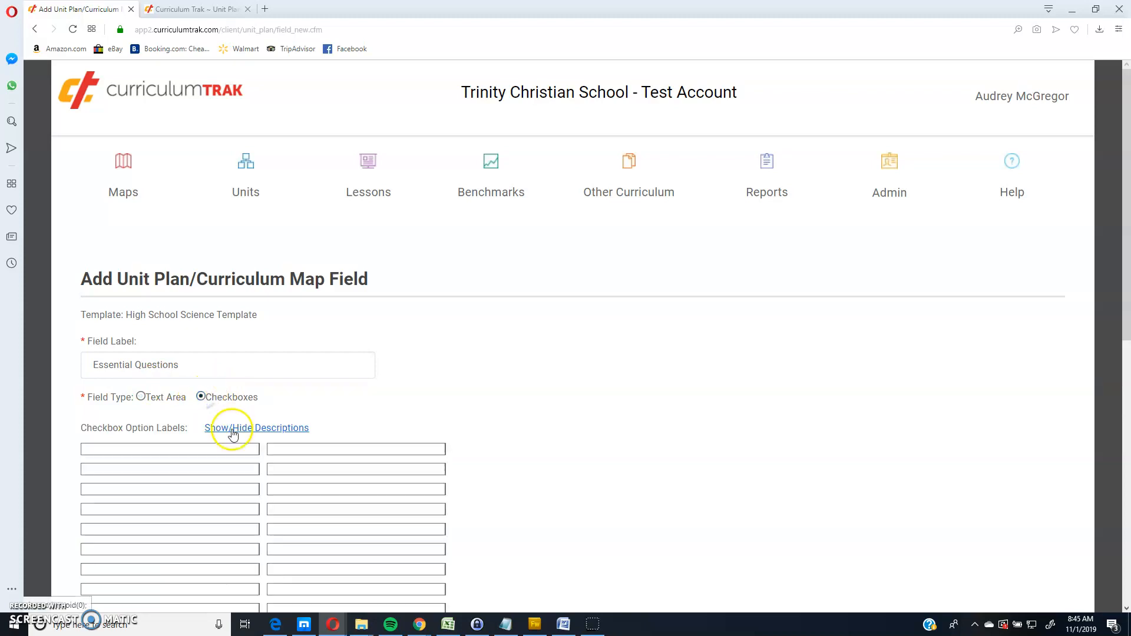
click(142, 398)
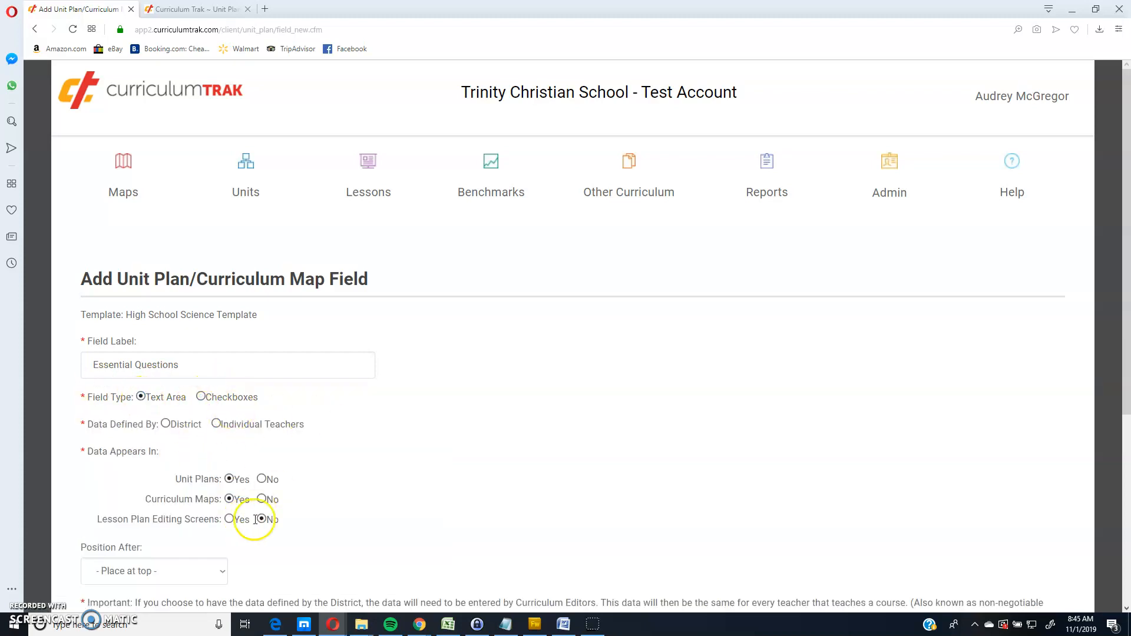
click(201, 397)
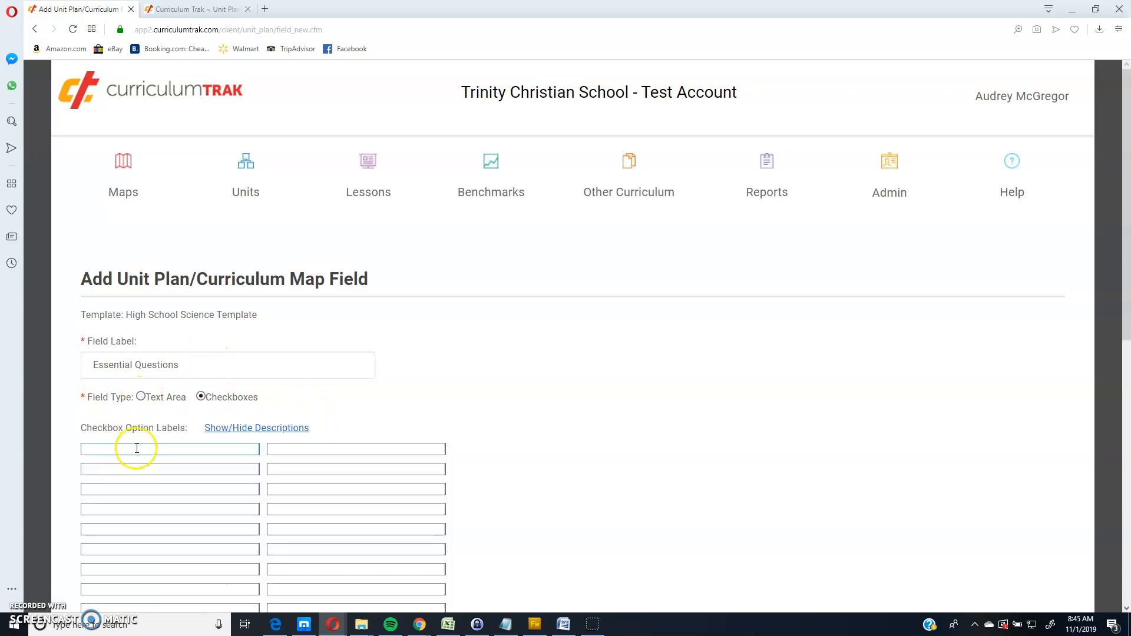
click(186, 470)
click(292, 467)
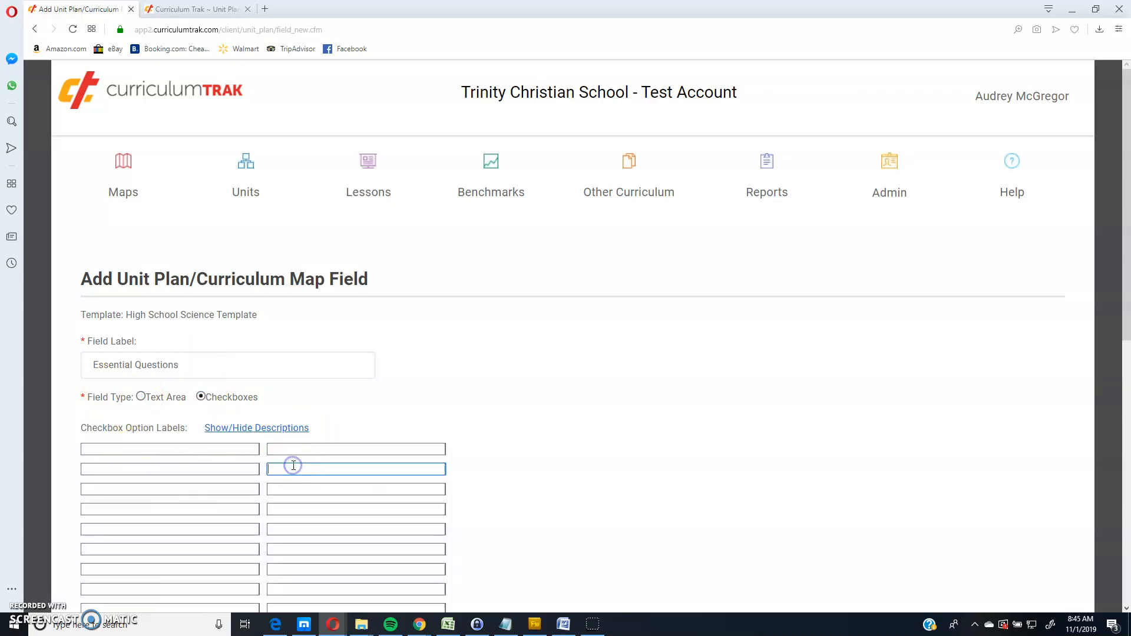
click(141, 398)
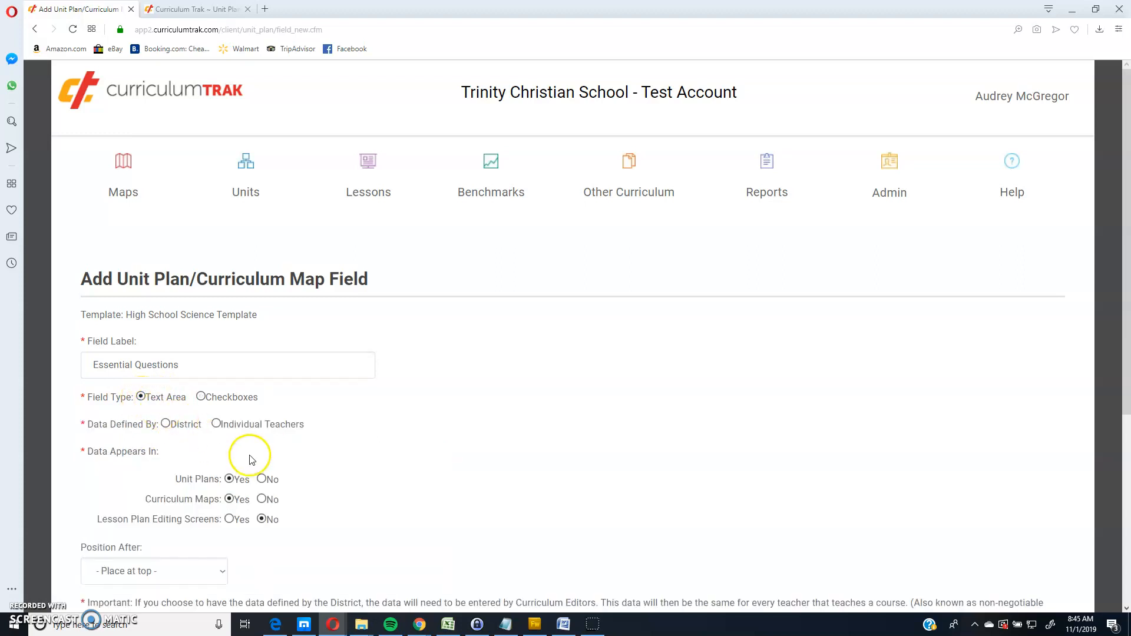
Have the Essential Questions data defined by District, keep it appearing in curriculum maps, and add the field to the template.
click(166, 424)
click(189, 414)
click(262, 501)
click(229, 499)
scroll(395, 510, down, 3)
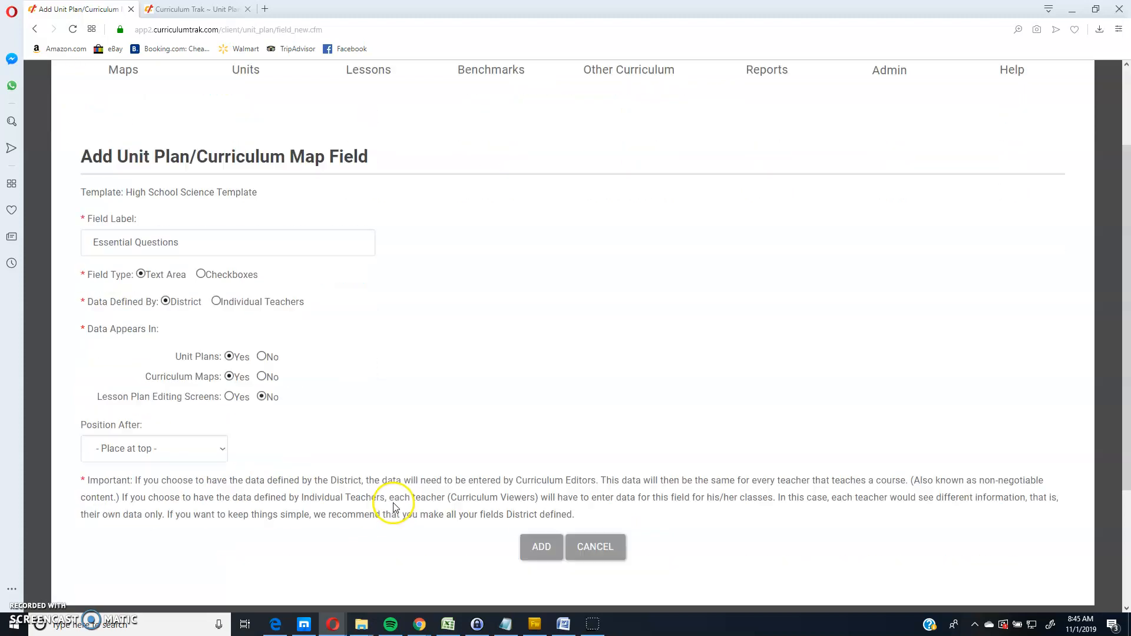
click(541, 495)
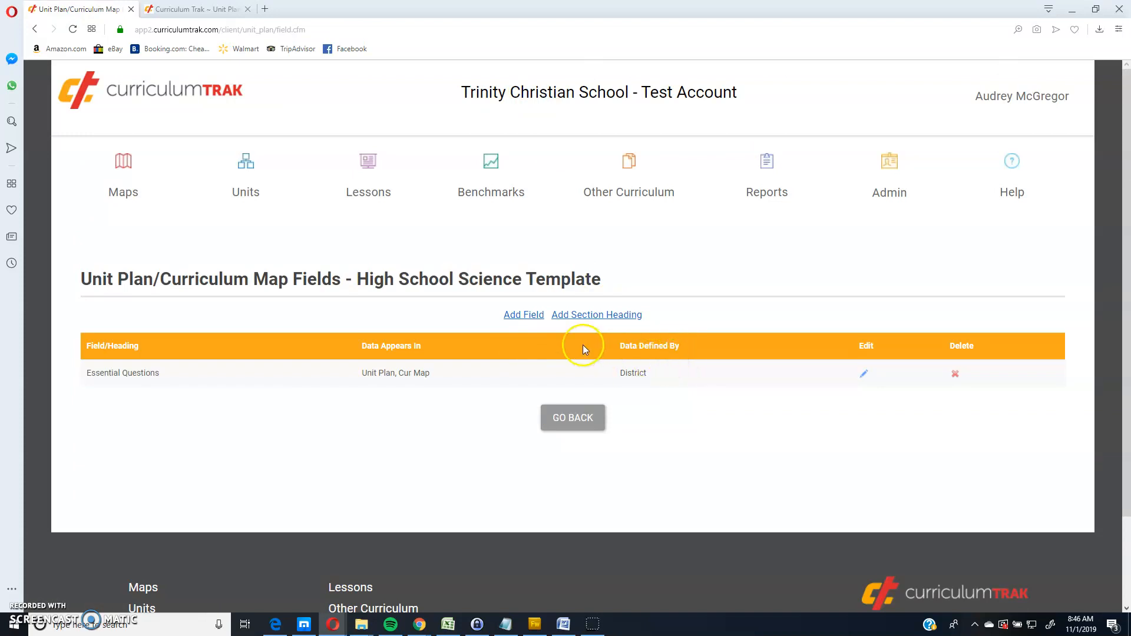
Add a second field labelled Asessments as a District-defined text area, positioned after Essential Questions.
click(528, 318)
click(137, 370)
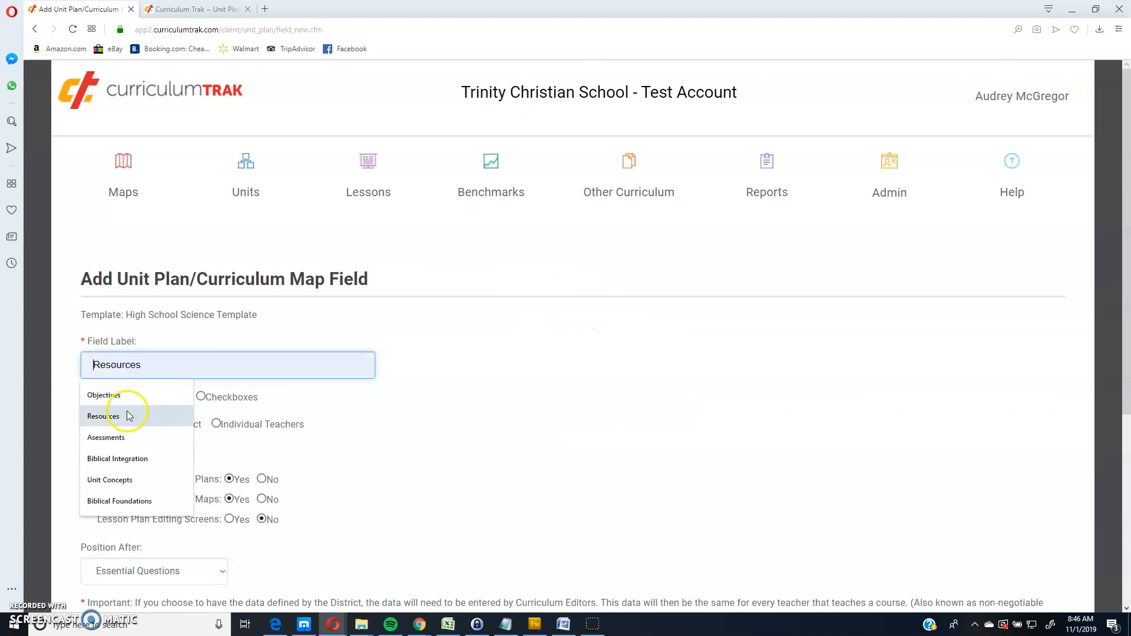
click(115, 438)
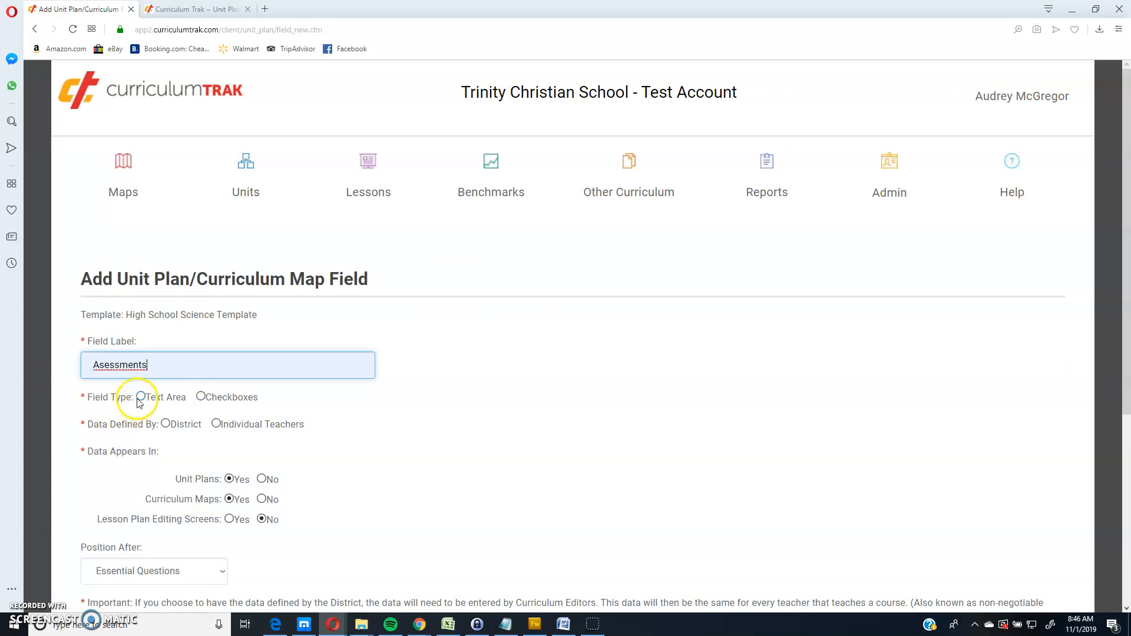
click(139, 399)
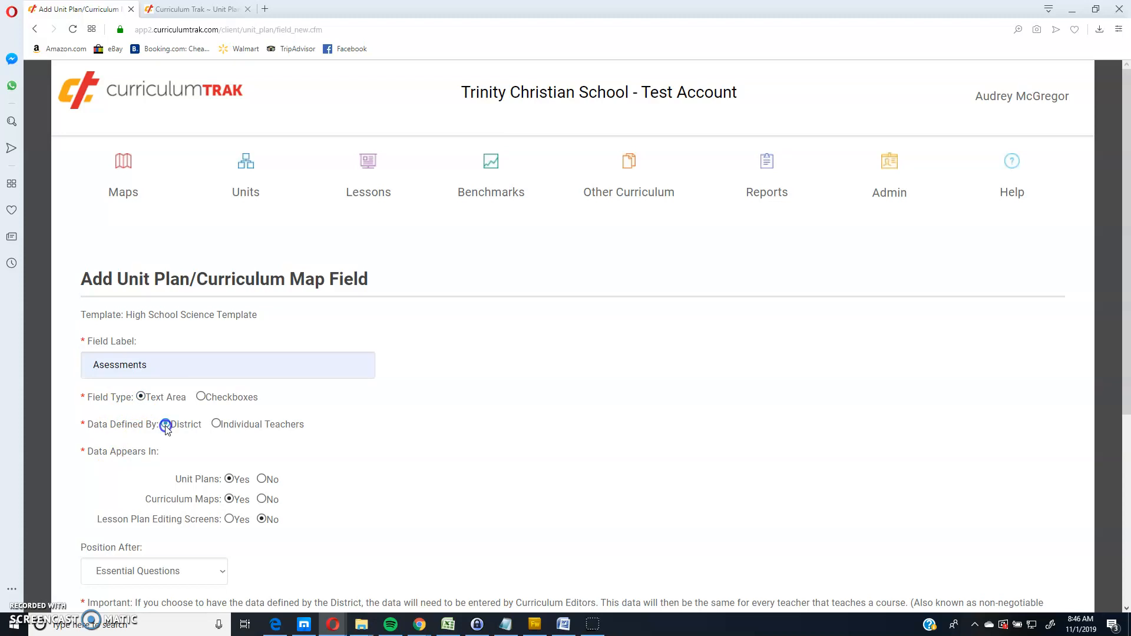
scroll(377, 424, down, 5)
click(538, 368)
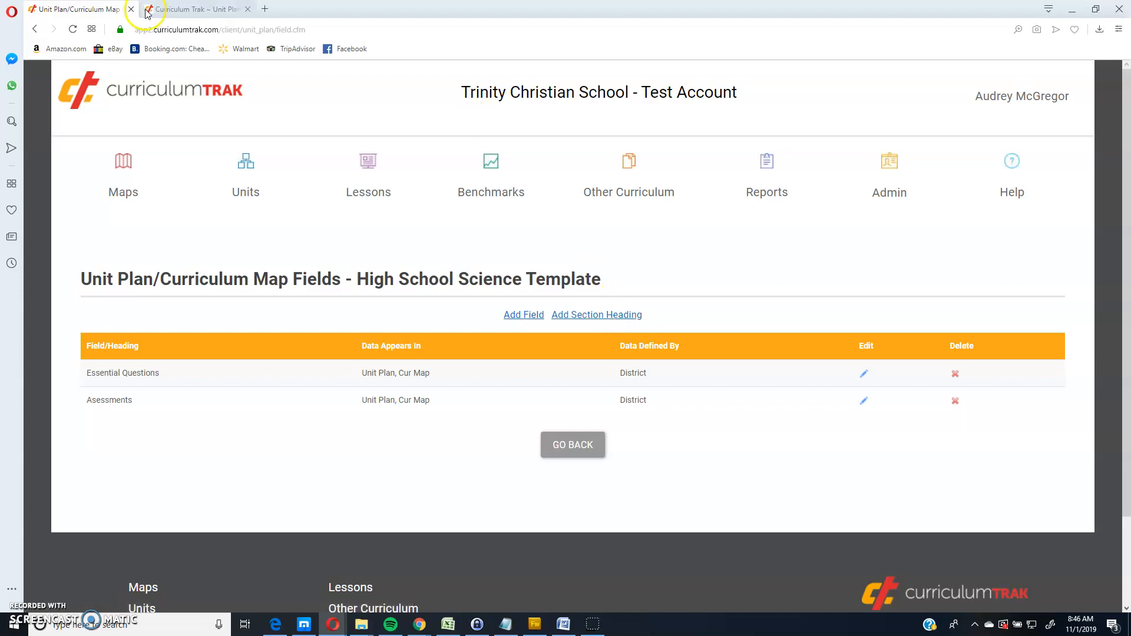
Examine the field layout of the Visual Arts Gr.5 unit plan, and return to the High School Science Template's field list.
click(171, 8)
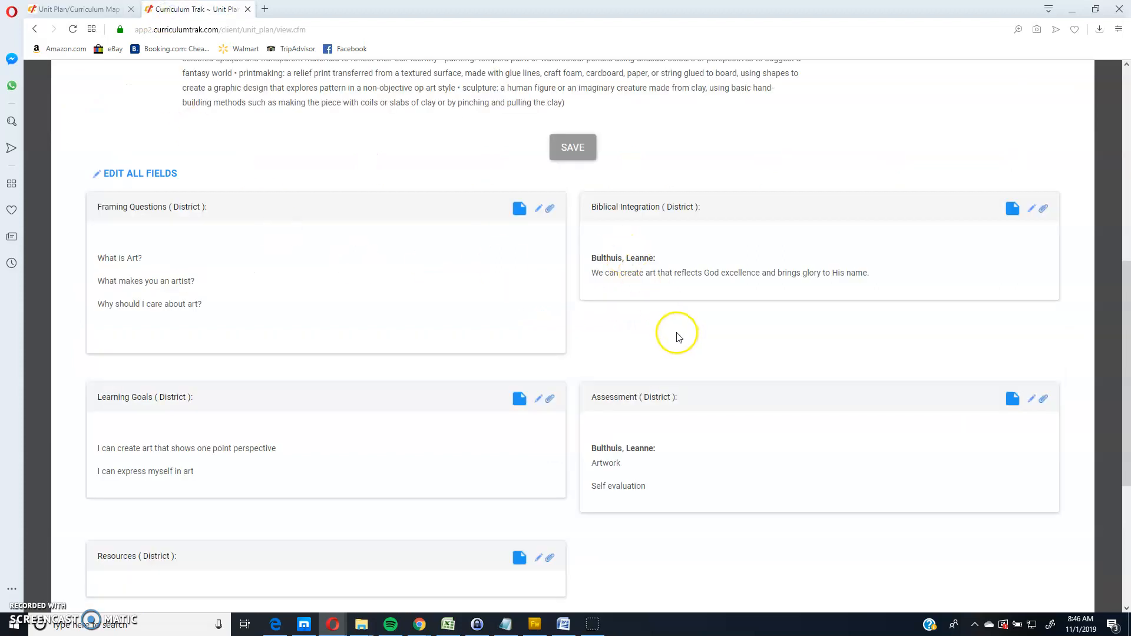
scroll(674, 332, up, 2)
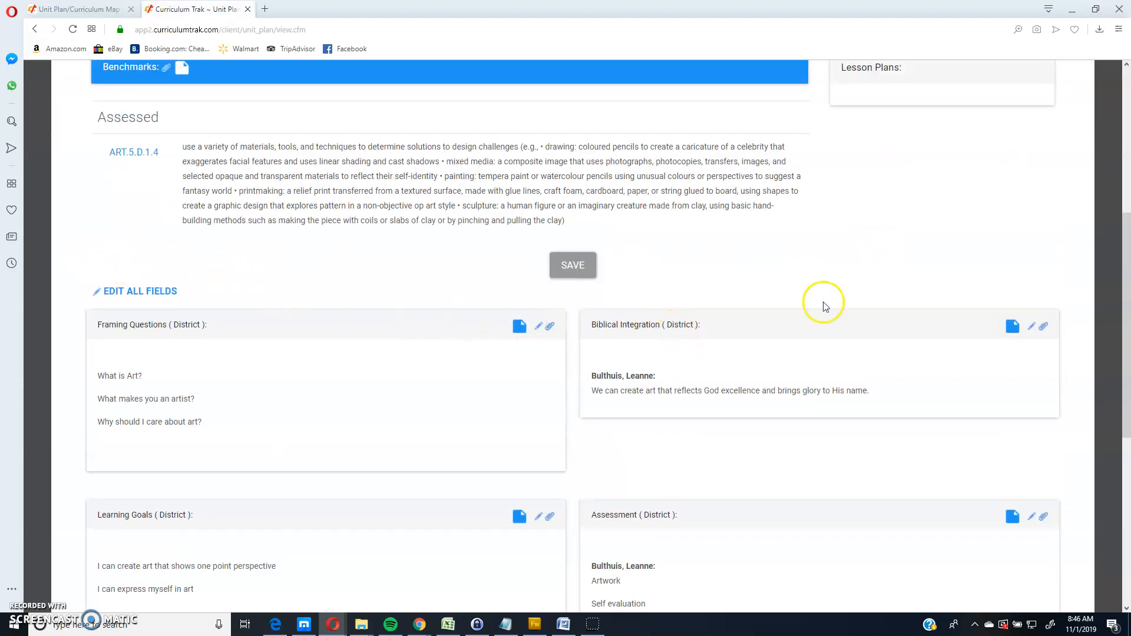
scroll(306, 460, down, 2)
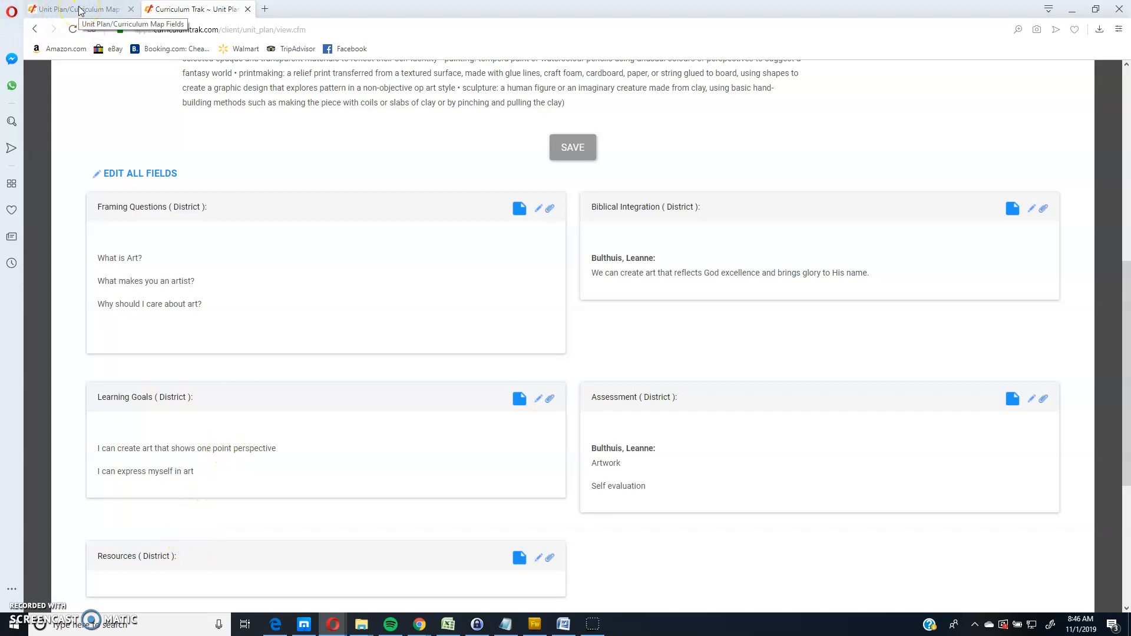
scroll(141, 112, up, 4)
scroll(272, 154, up, 4)
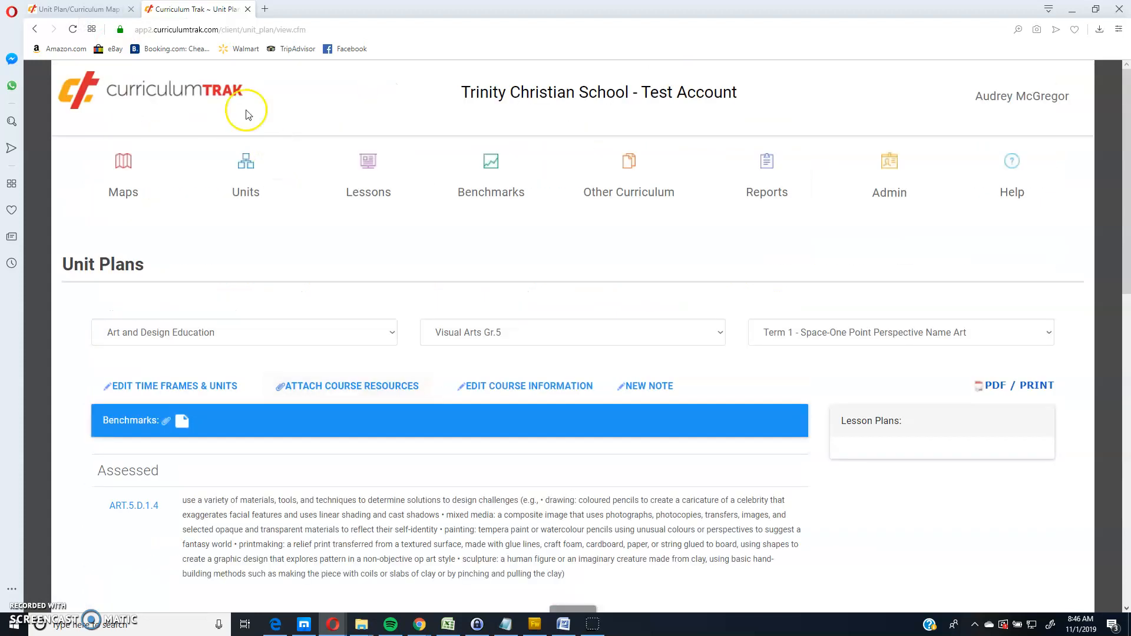
click(75, 9)
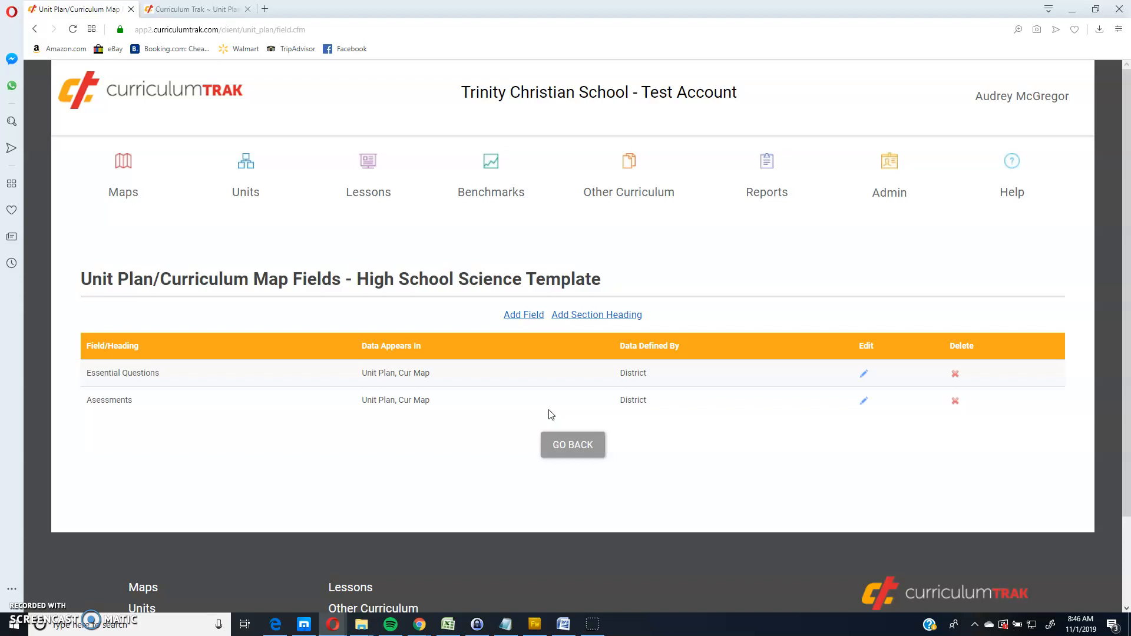
Start a new Art and Design Education course in the Courses Database and assign it the High School Science Template.
click(883, 184)
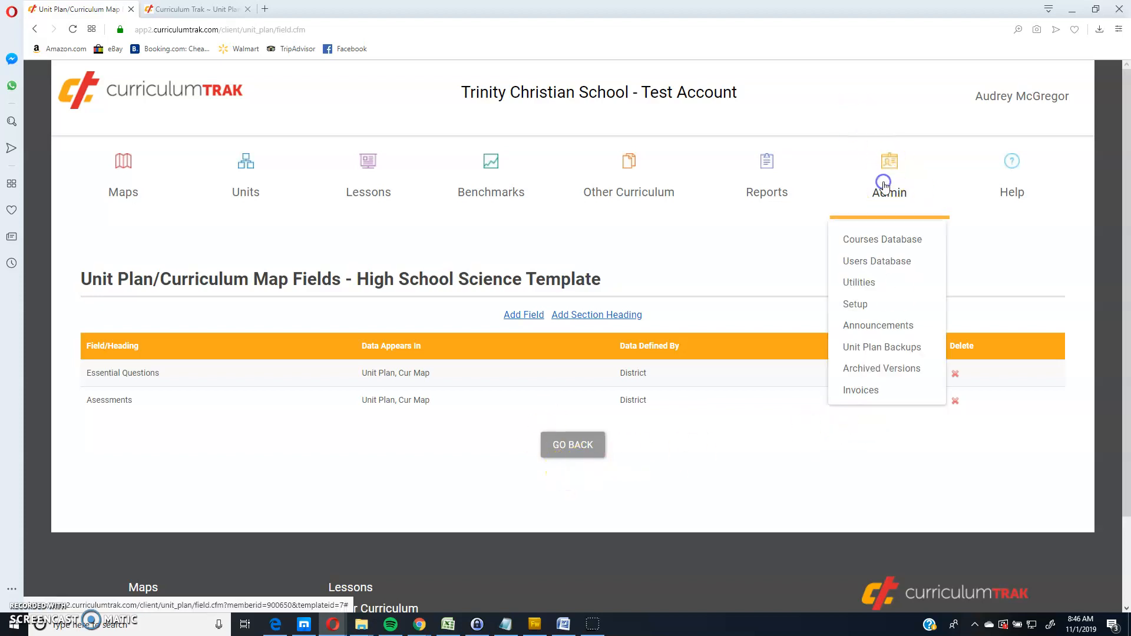
click(878, 239)
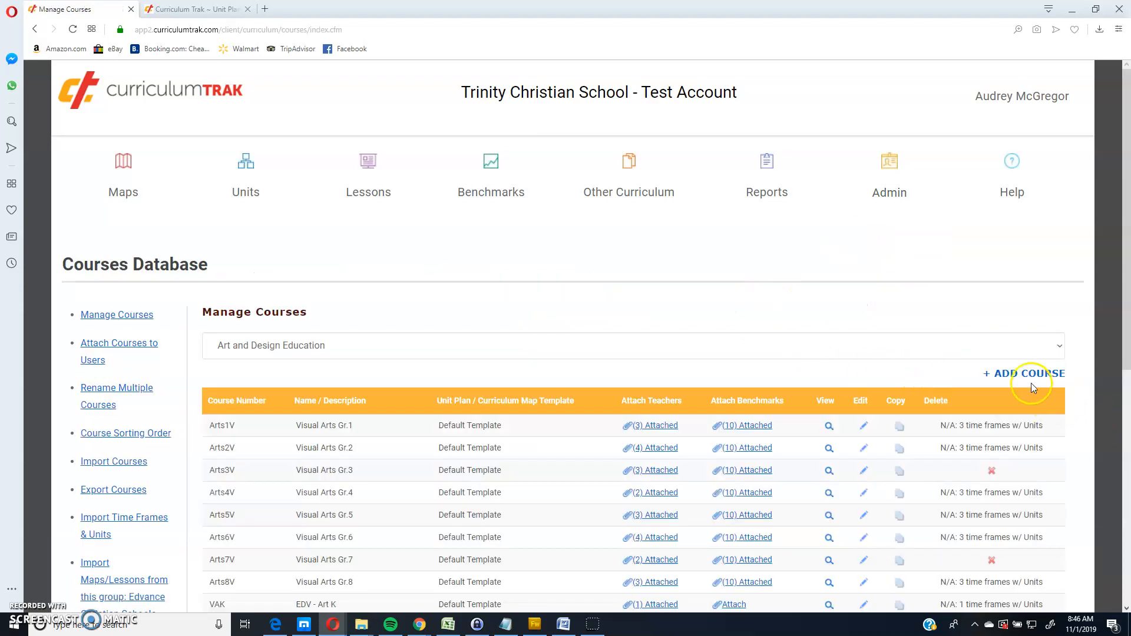
click(1024, 375)
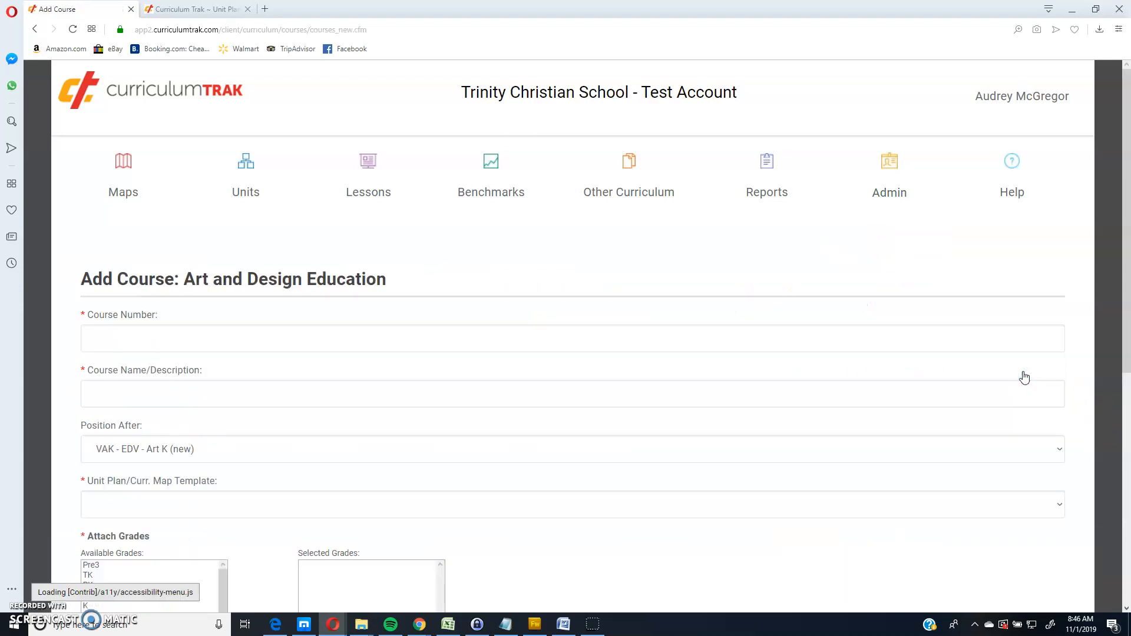
click(192, 505)
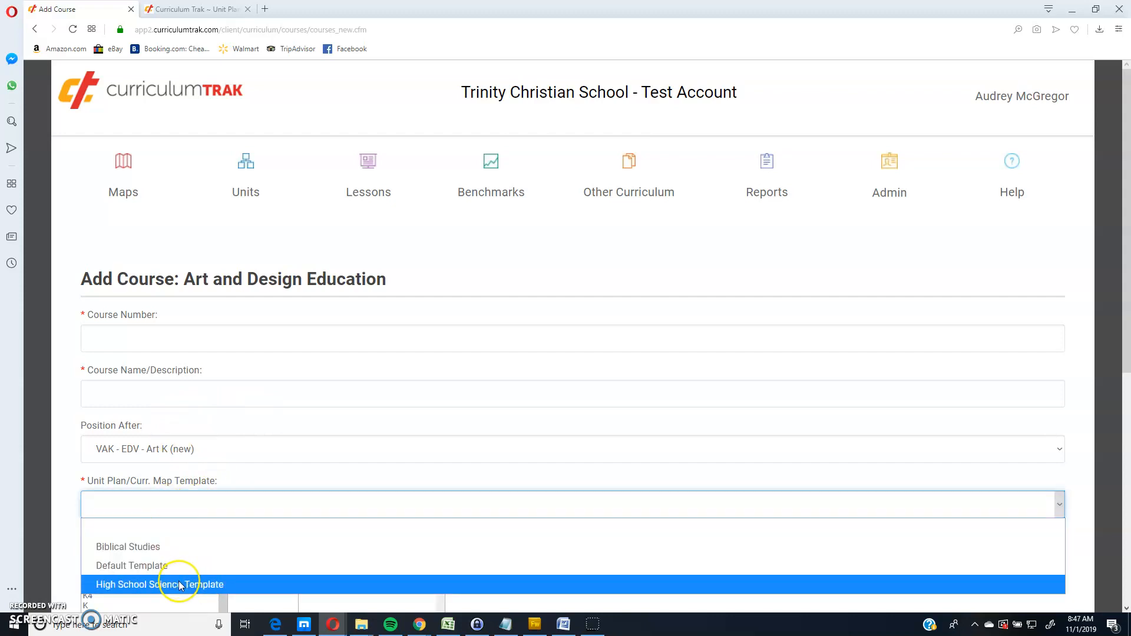
click(181, 585)
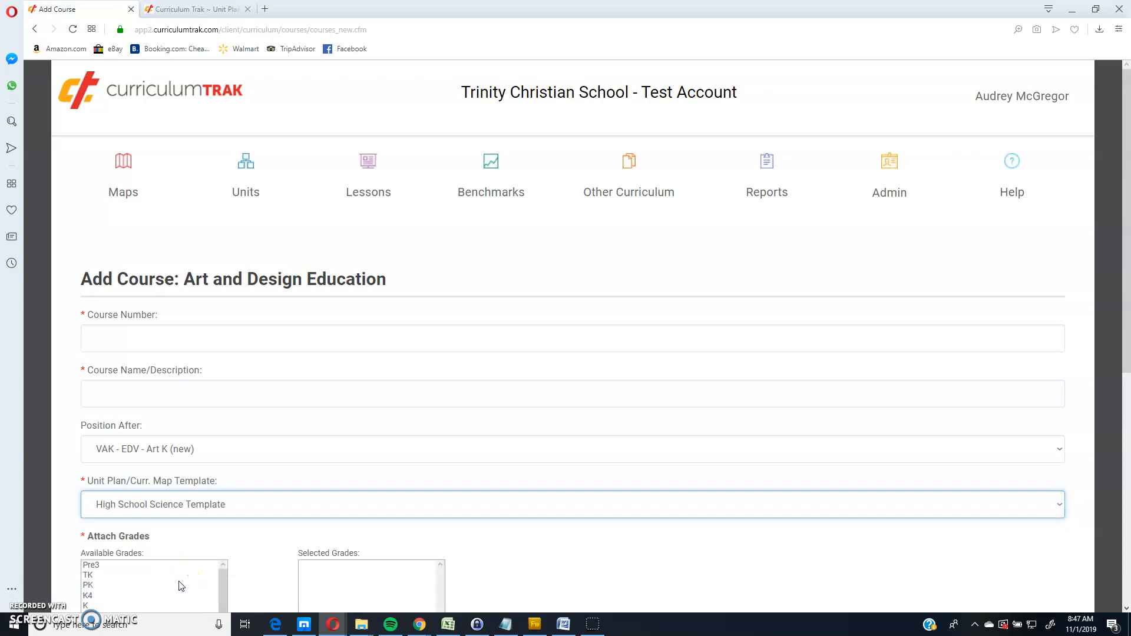
Switch to the open Visual Arts Gr.5 unit plan and go back to the previous page.
key(ctrl+Tab)
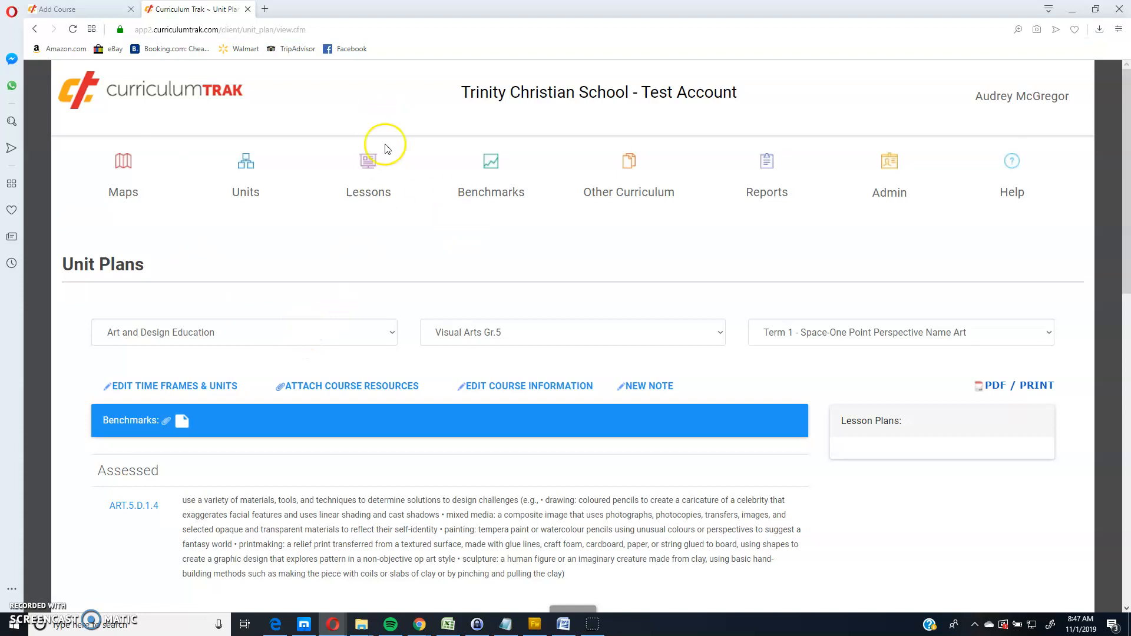
click(35, 30)
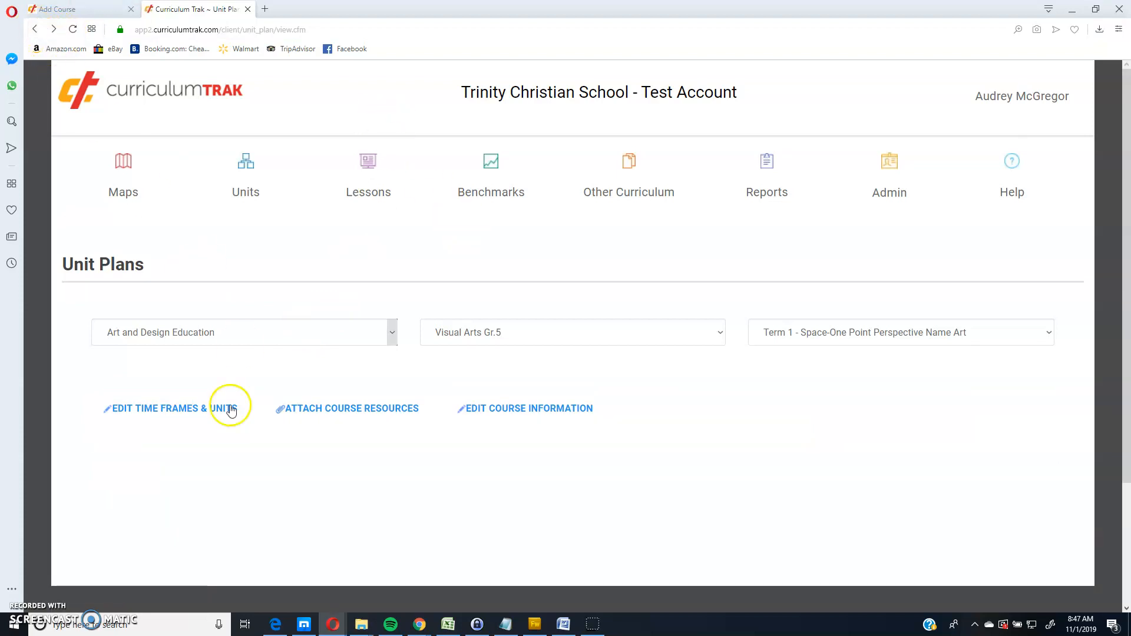